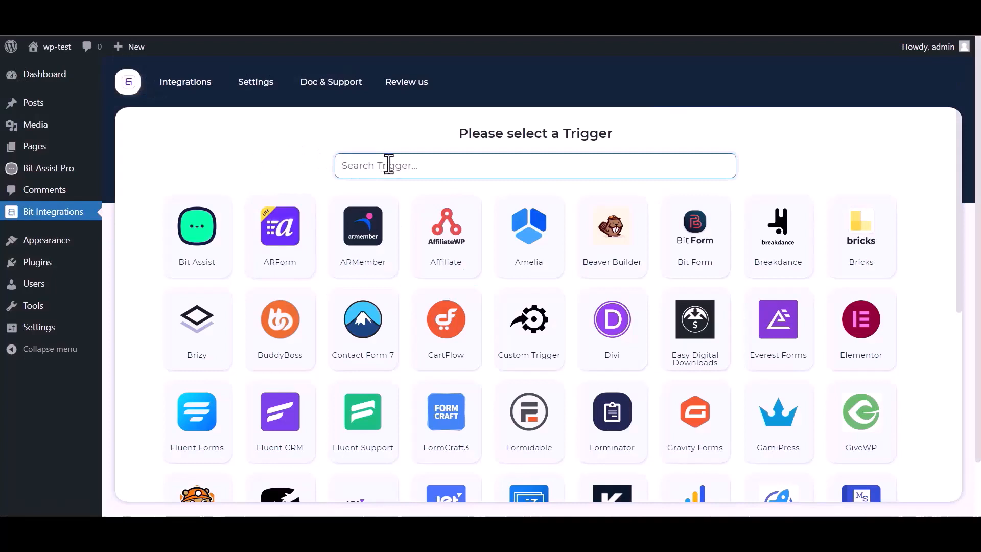
Step: Pick Bit Assist as the Bit Integrations trigger, copy its webhook URL and start fetching
type("bit")
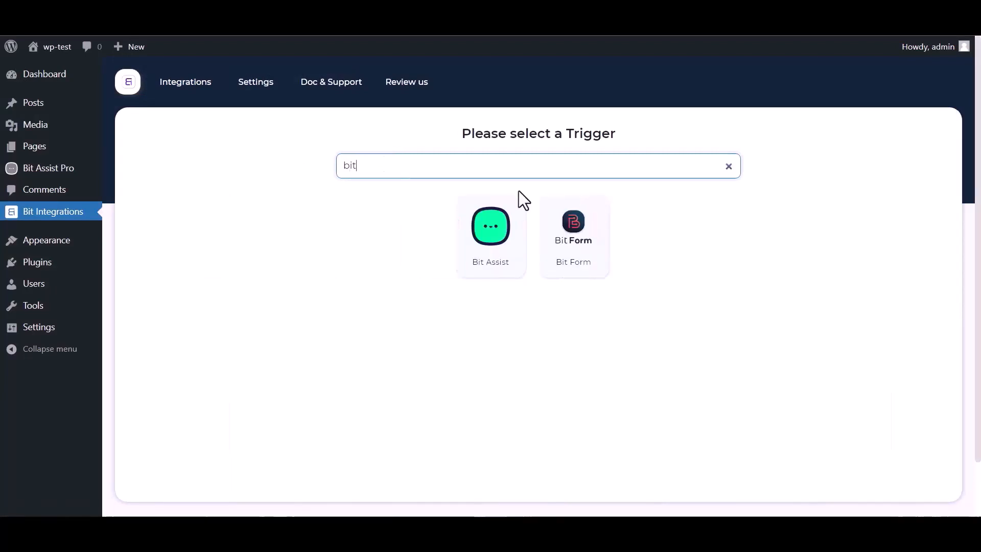
left_click(475, 254)
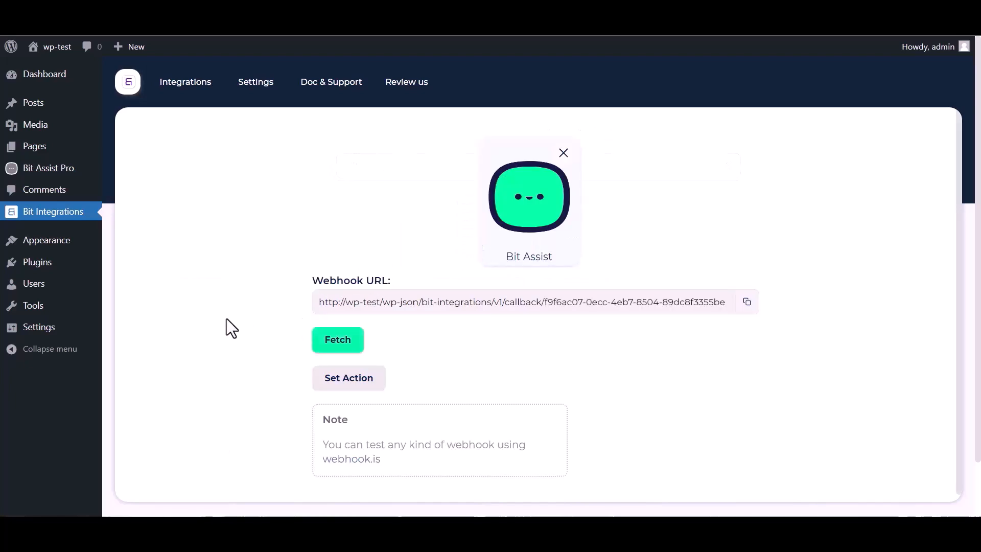
left_click(747, 301)
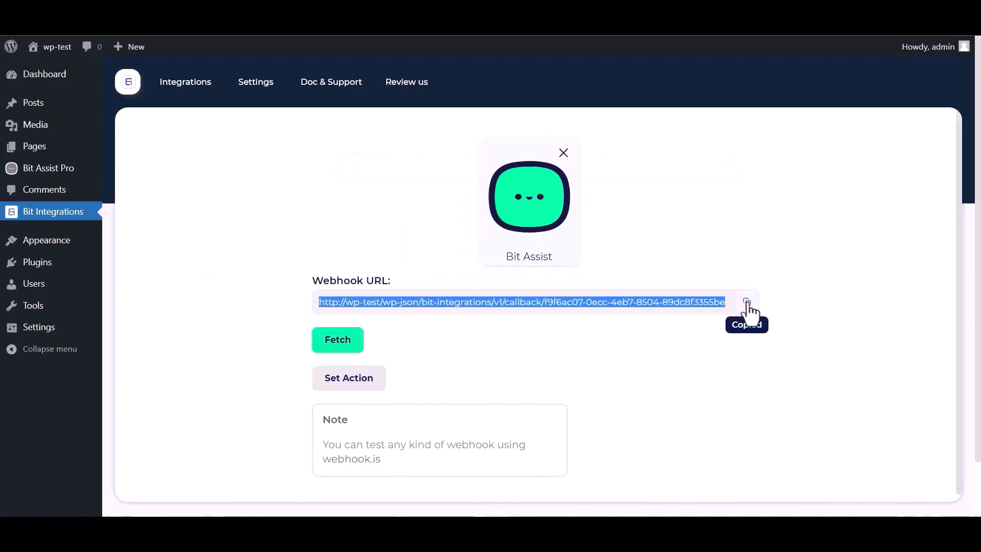
left_click(338, 342)
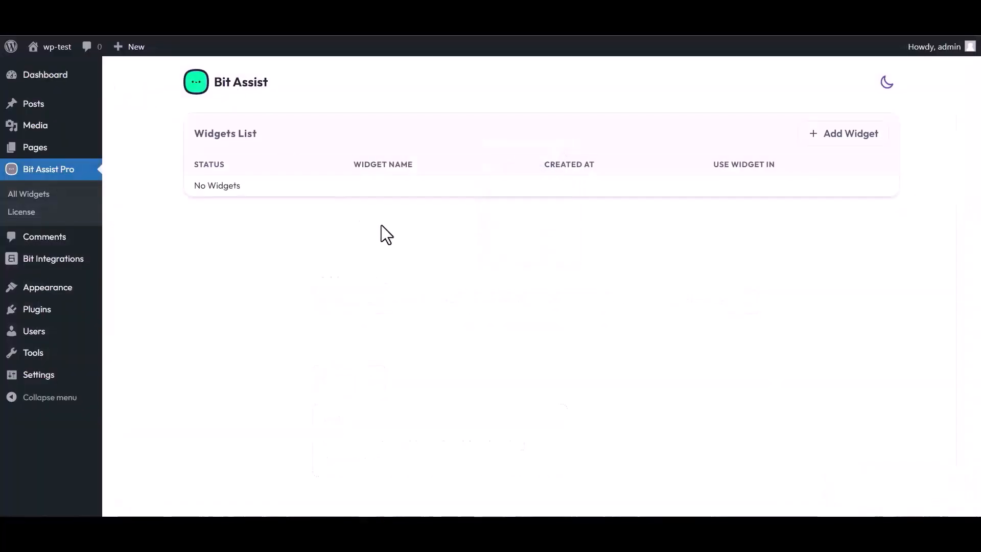
Step: Create a Bit Assist Pro widget named 'Bit Integrations' and open it in the editor
left_click(846, 136)
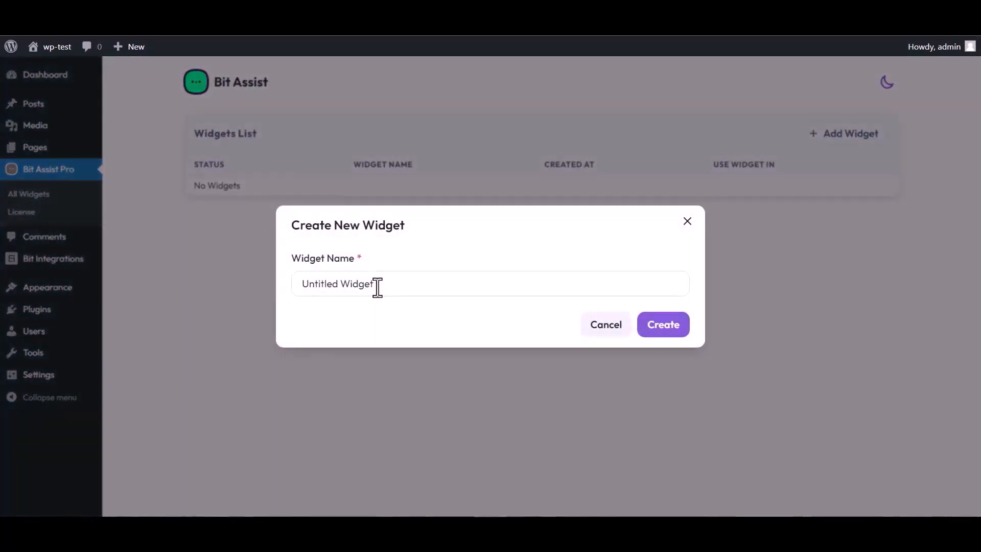
triple_click(380, 284)
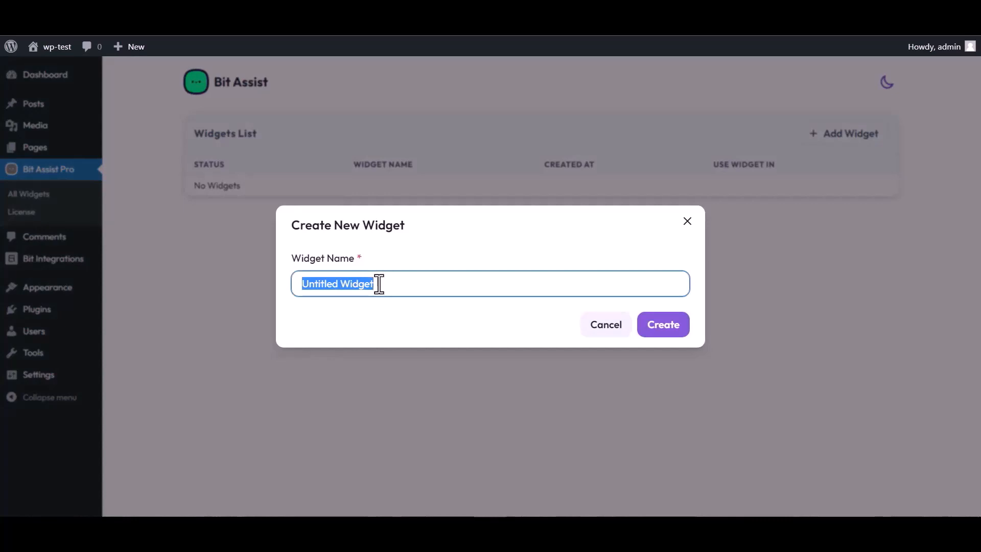
type("Bit Integrations")
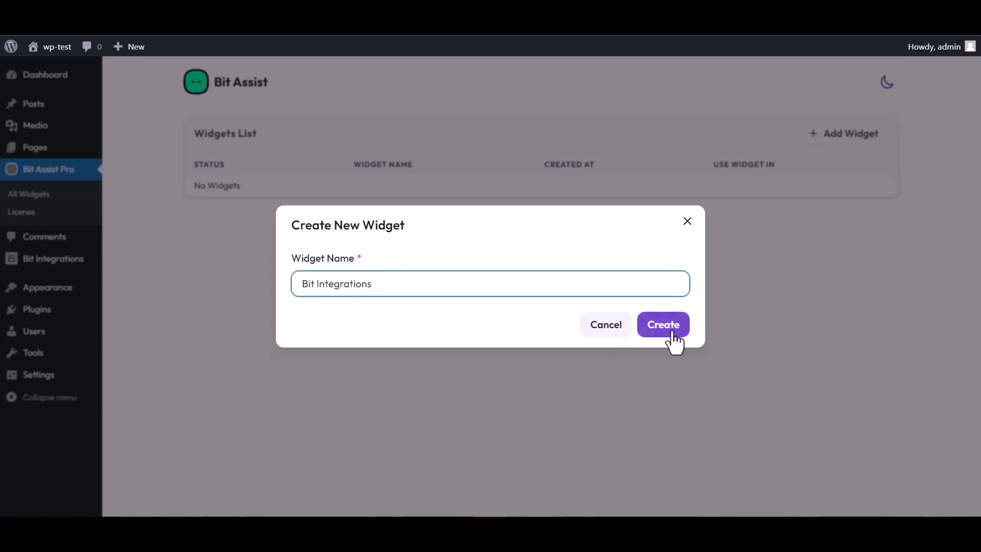
left_click(671, 333)
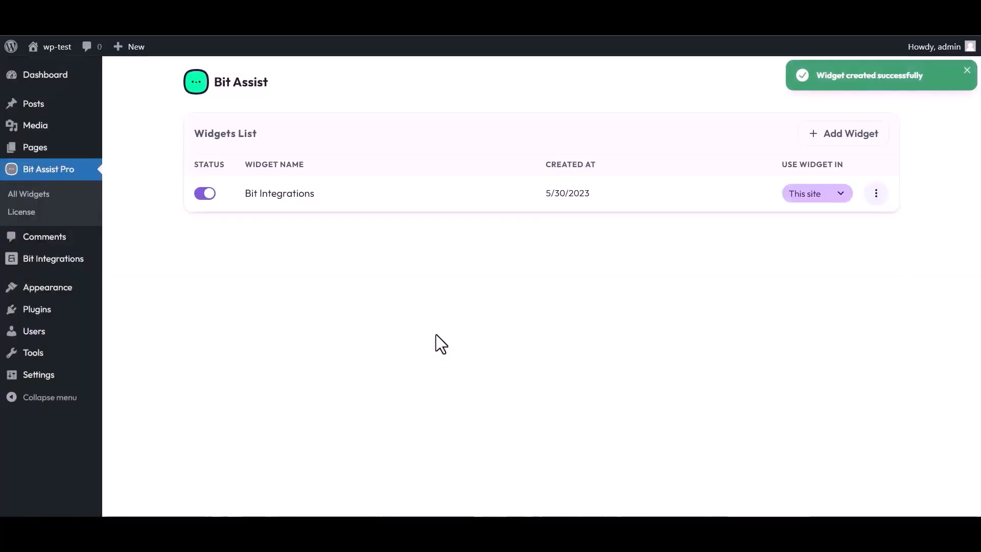
left_click(876, 194)
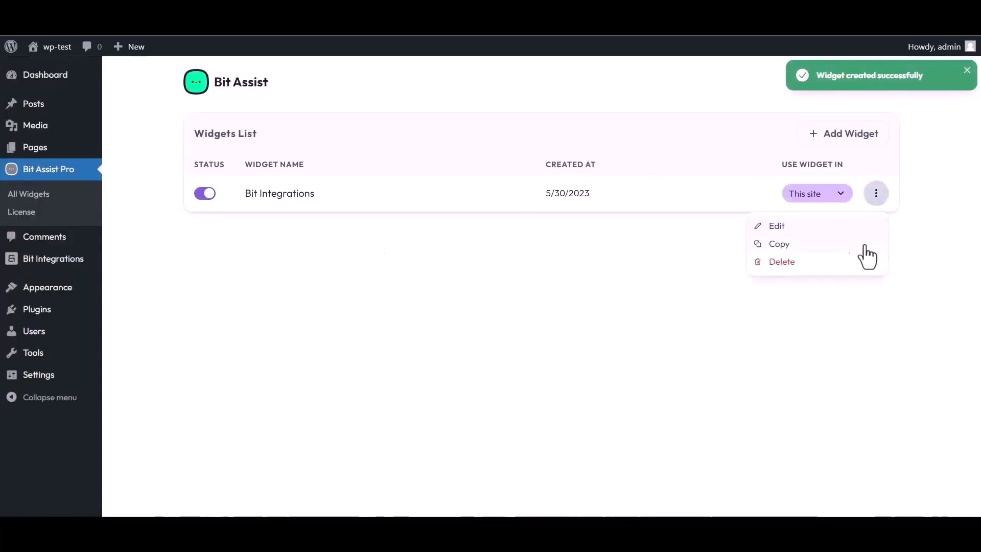
left_click(775, 227)
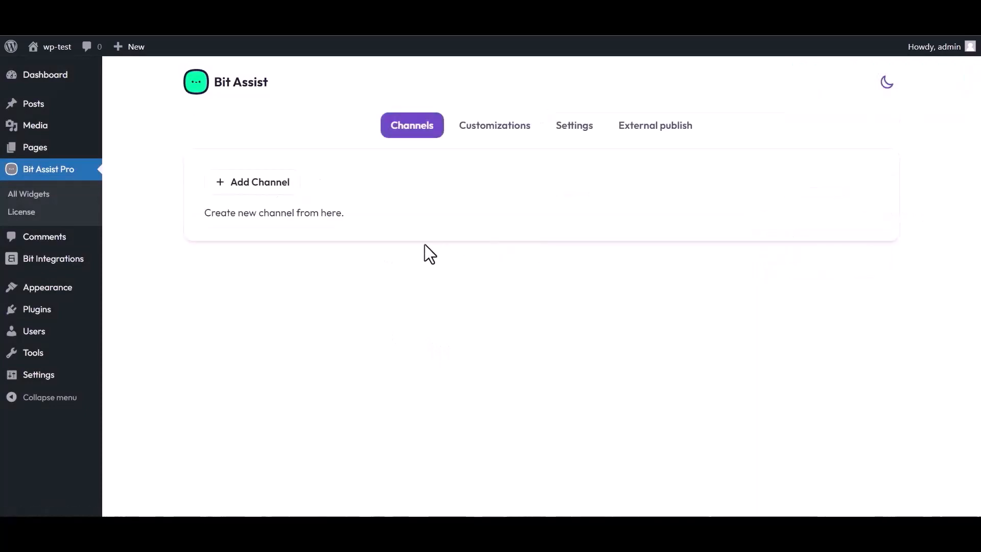
Step: Add a Custom Form channel to the widget titled 'Bit Integrations'
left_click(266, 187)
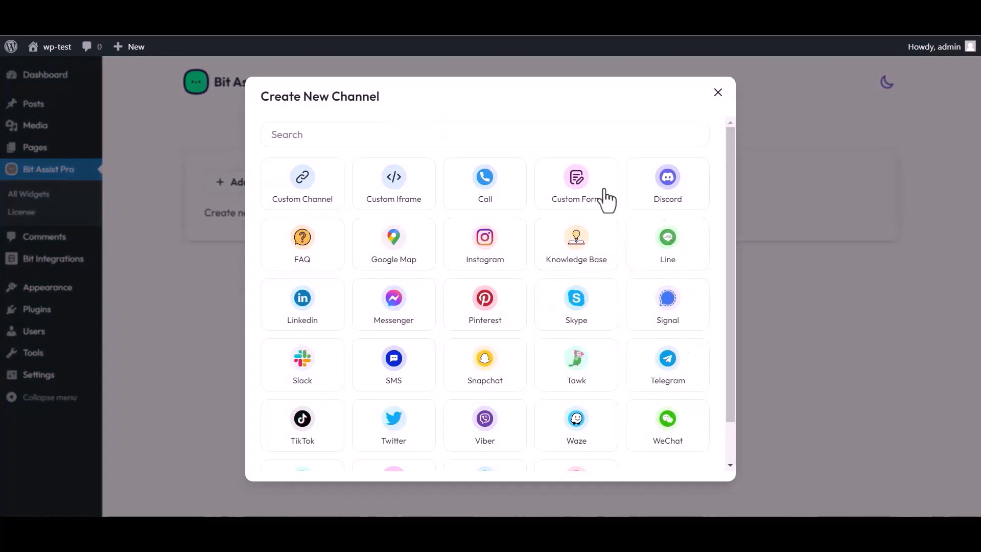
left_click(577, 194)
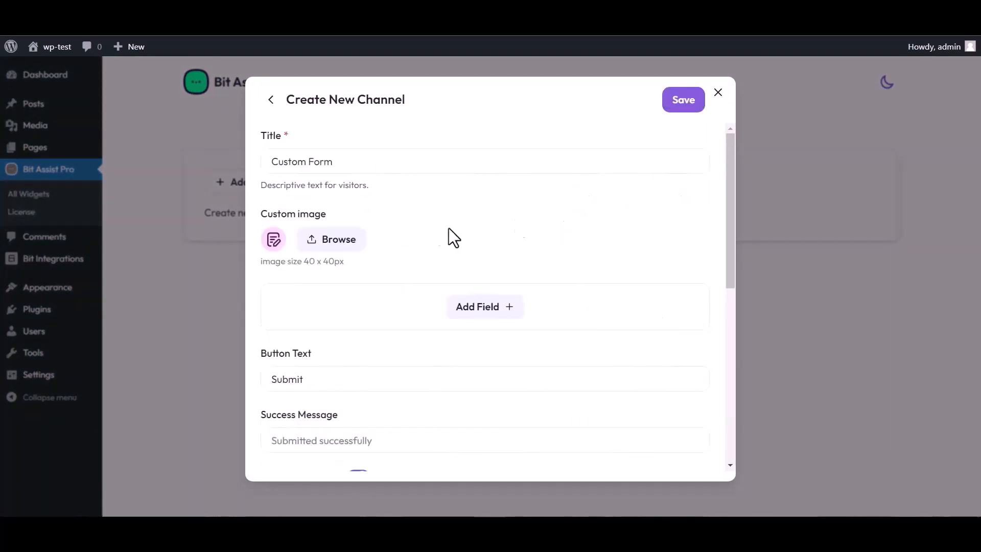
triple_click(343, 162)
type("Bit")
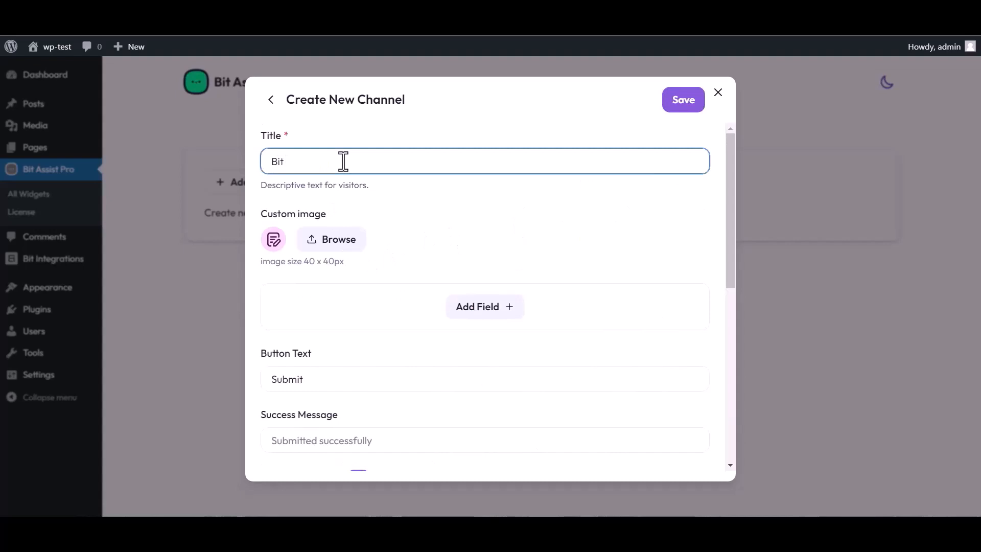
type(" Integrations")
Step: Add Text, Email and Number fields to the form, renaming the Text field to 'Name'
left_click(488, 310)
left_click(424, 342)
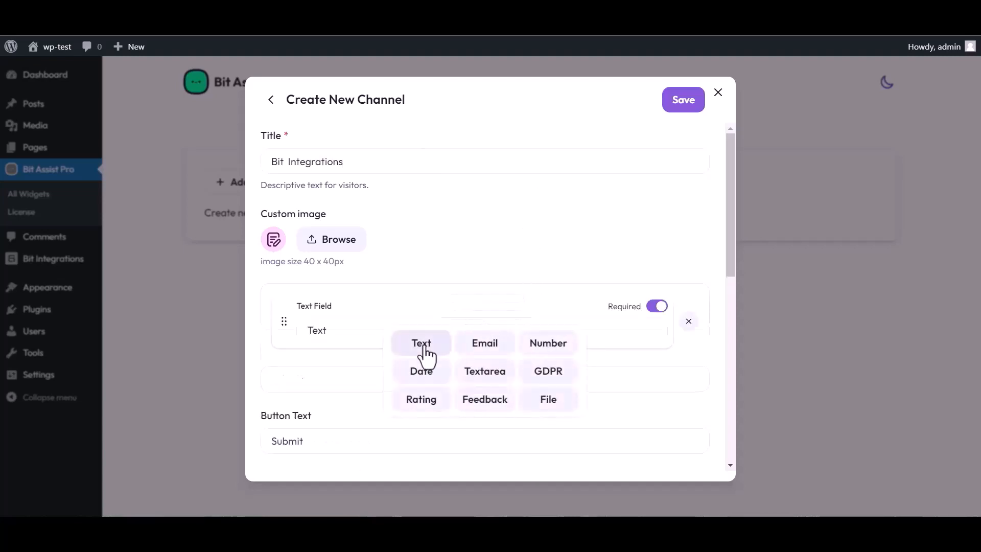
left_click(486, 370)
left_click(483, 407)
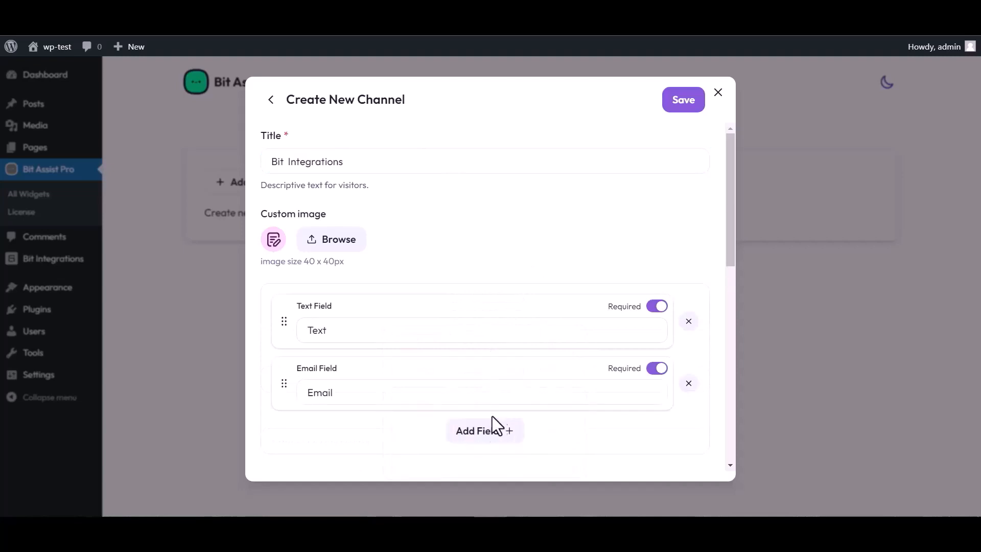
left_click(497, 429)
left_click(547, 340)
scroll(444, 269, "down", 3)
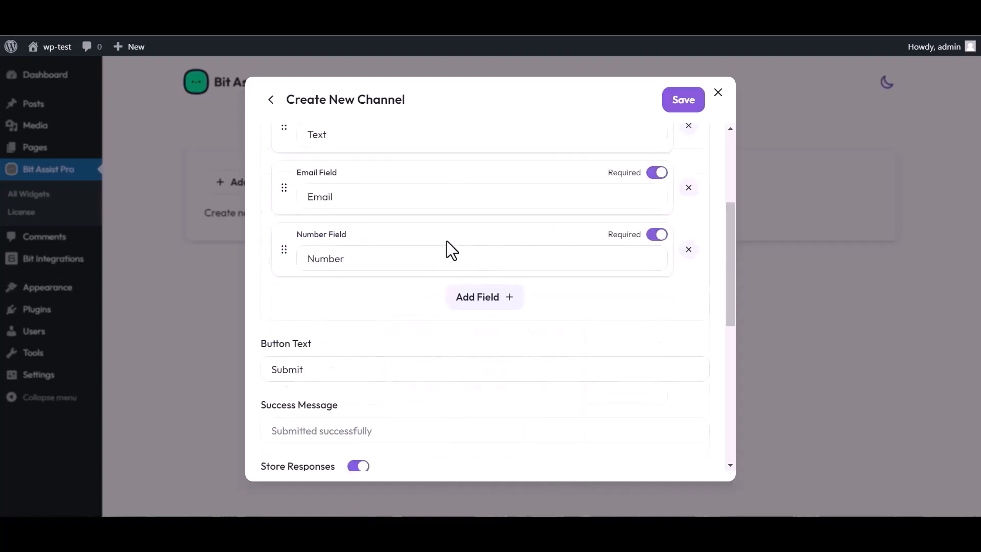
scroll(404, 260, "up", 3)
left_click(340, 326)
double_click(335, 327)
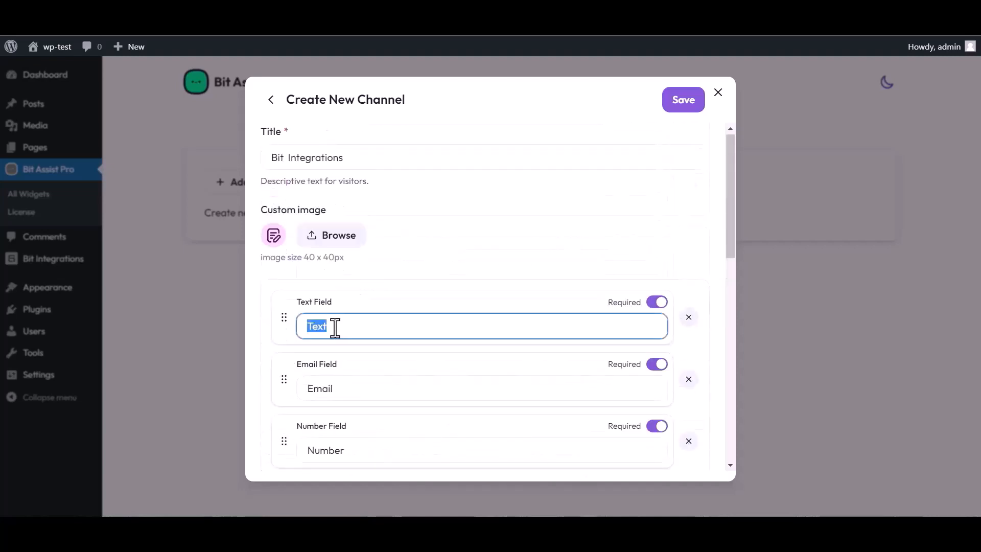
type("Name")
Step: Paste the copied webhook URL into Webhook URL and save the channel
scroll(531, 277, "down", 3)
scroll(379, 427, "down", 3)
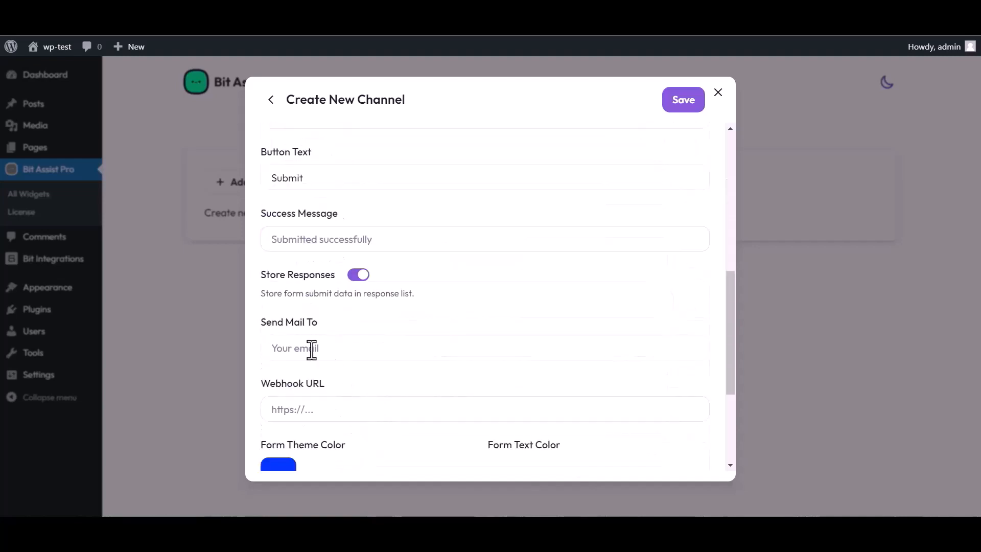
left_click(313, 409)
key("ctrl+v")
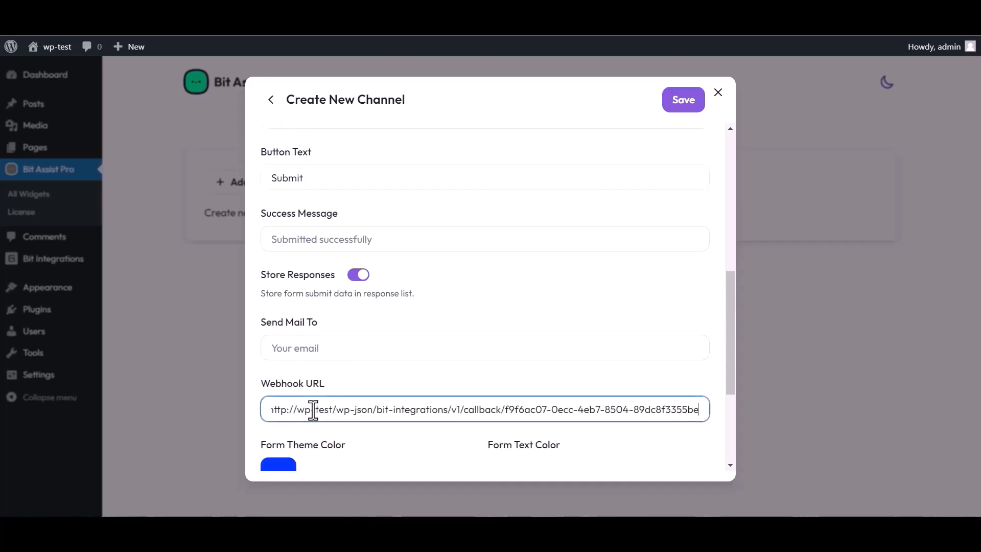
left_click(680, 107)
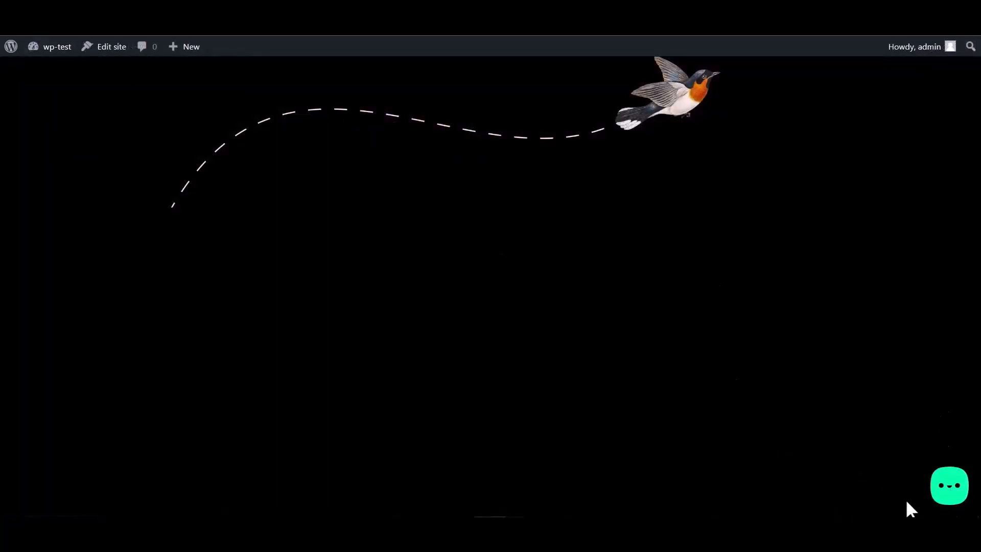
Step: Open the widget's Bit Integrations form on the front end and fill in the name
left_click(948, 494)
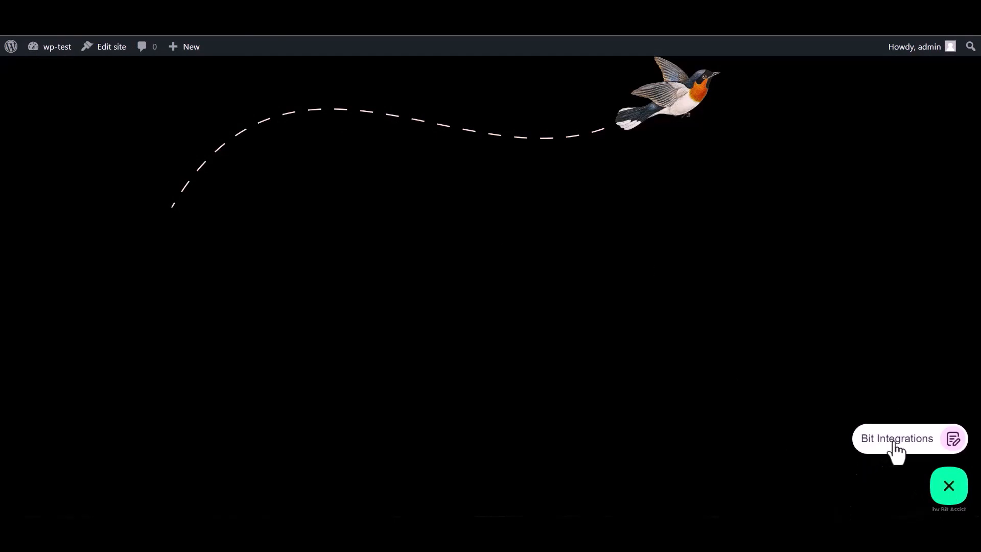
left_click(886, 444)
left_click(822, 327)
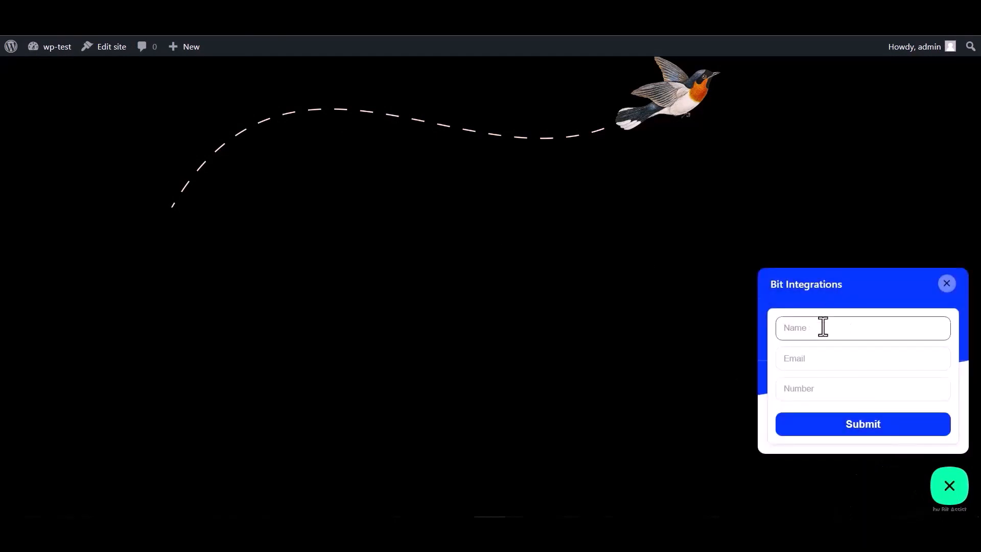
left_click(816, 393)
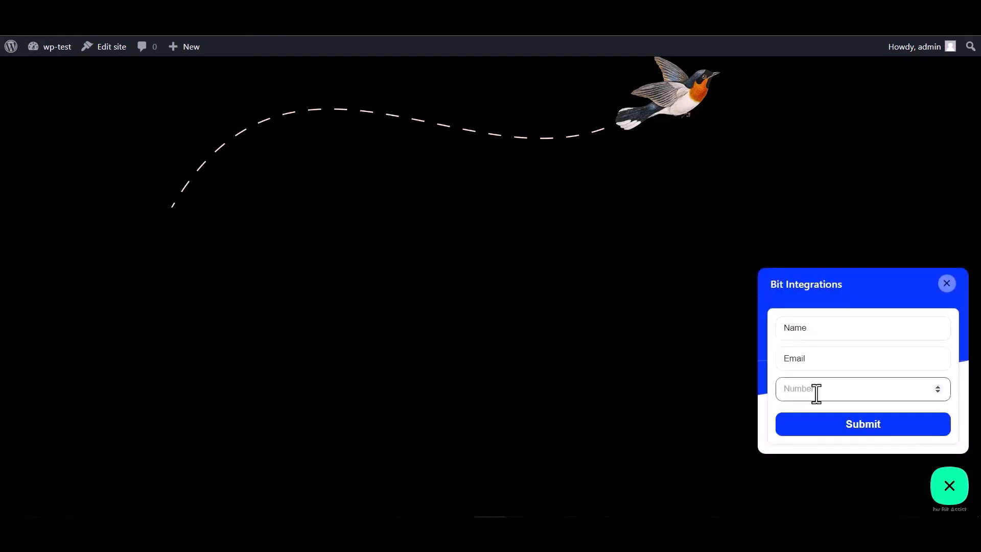
double_click(817, 328)
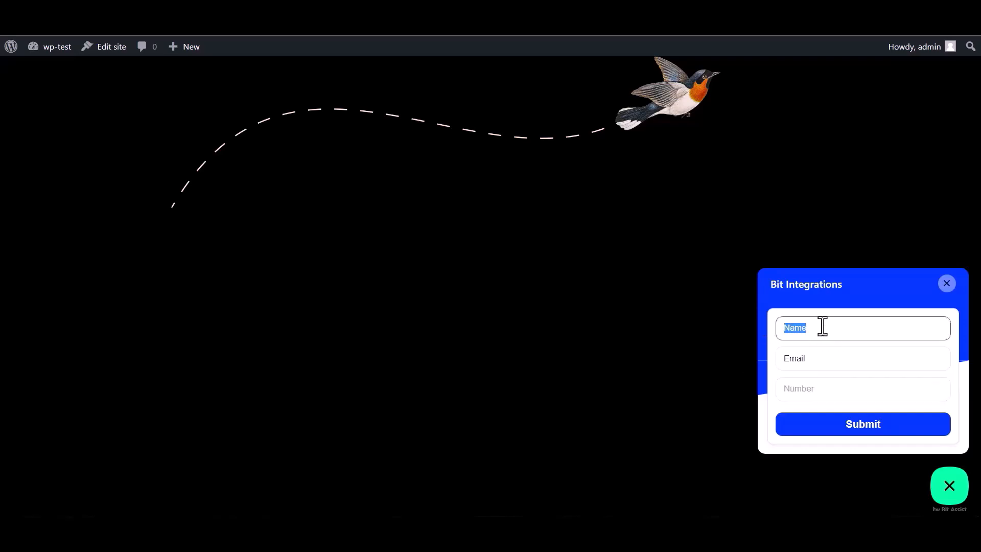
Step: Complete the email address and number, then submit the test entry
left_click(816, 360)
double_click(802, 359)
left_click(813, 359)
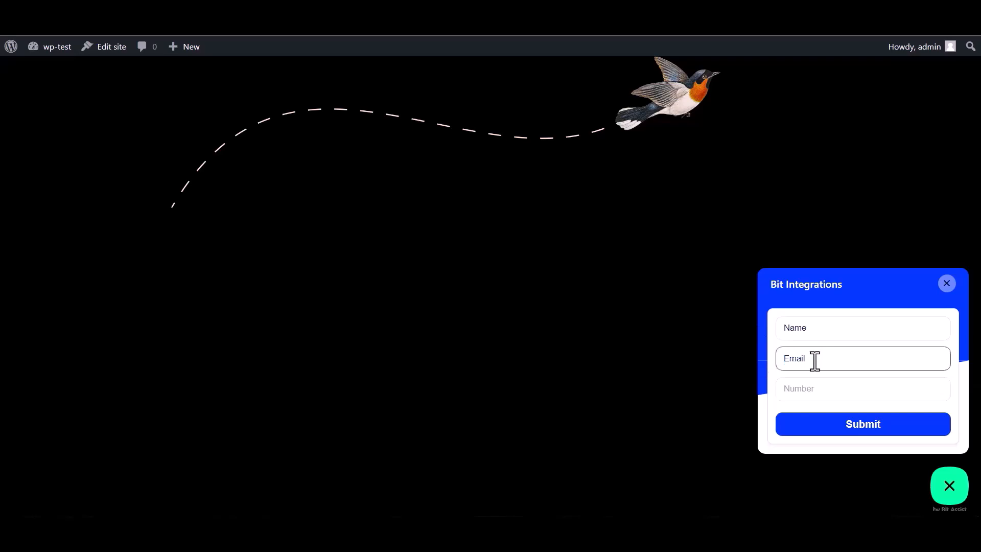
double_click(818, 358)
left_click(820, 357)
left_click(798, 389)
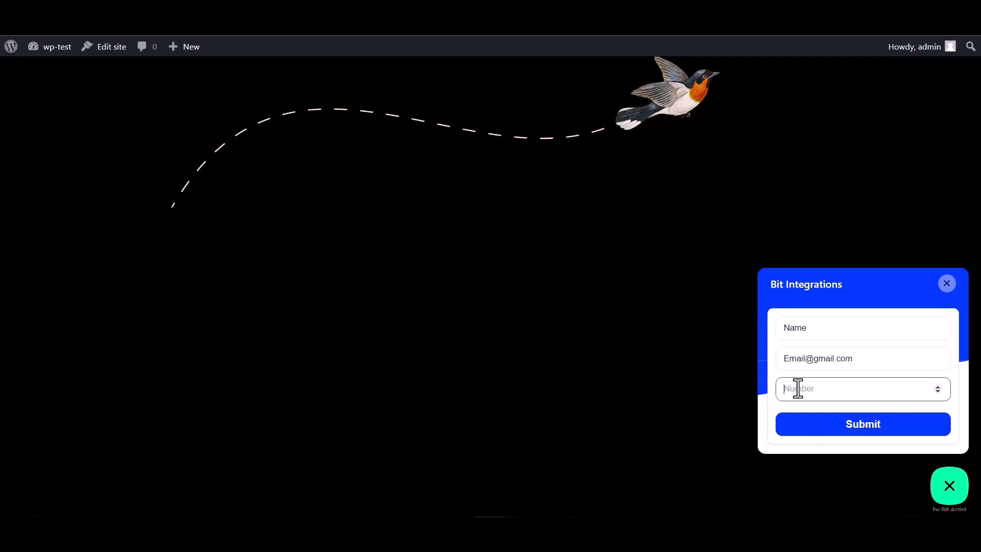
type("000000")
left_click(855, 433)
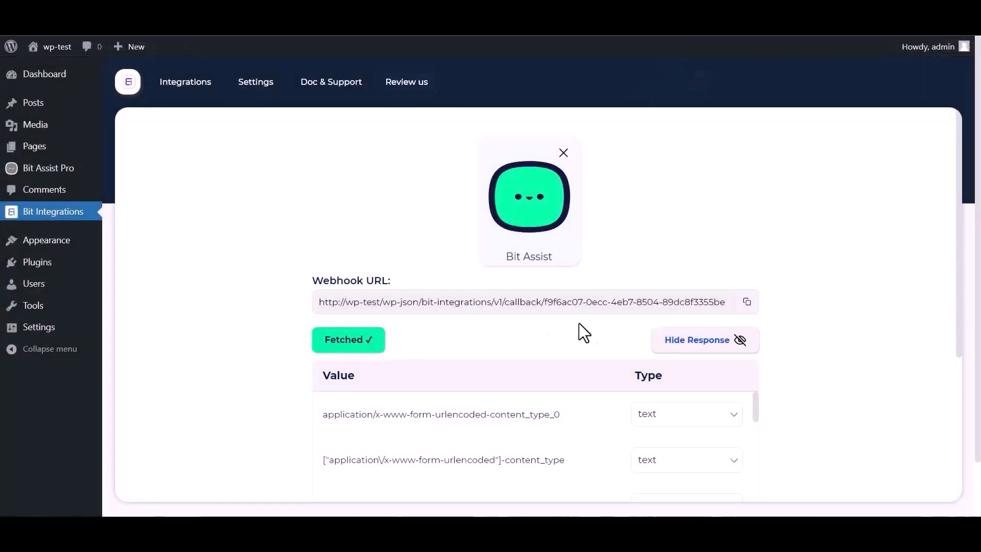
Step: Continue past the fetched webhook fields and choose SendPulse as the action via a 'send' search
scroll(581, 333, "down", 1)
scroll(438, 396, "down", 3)
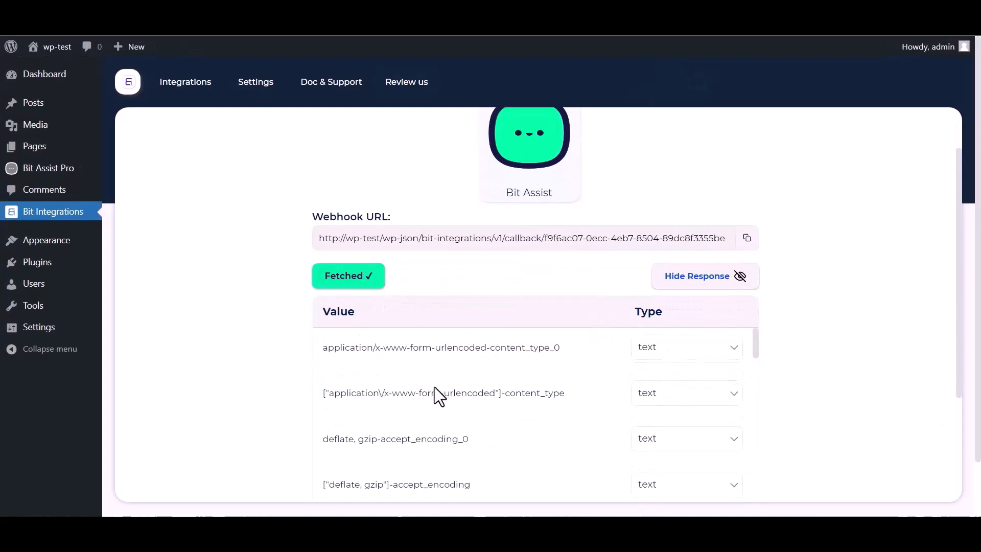
scroll(398, 396, "down", 3)
scroll(286, 403, "down", 5)
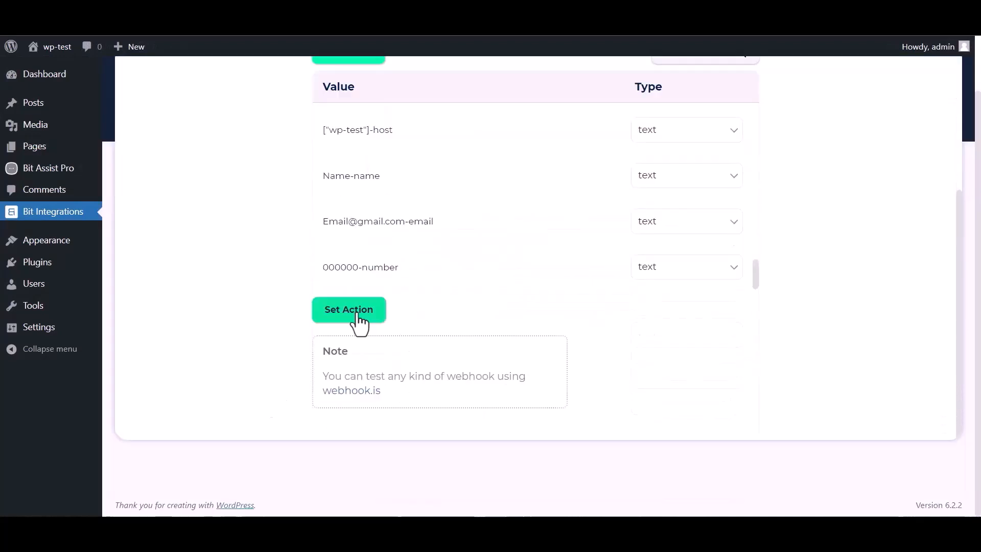
left_click(348, 309)
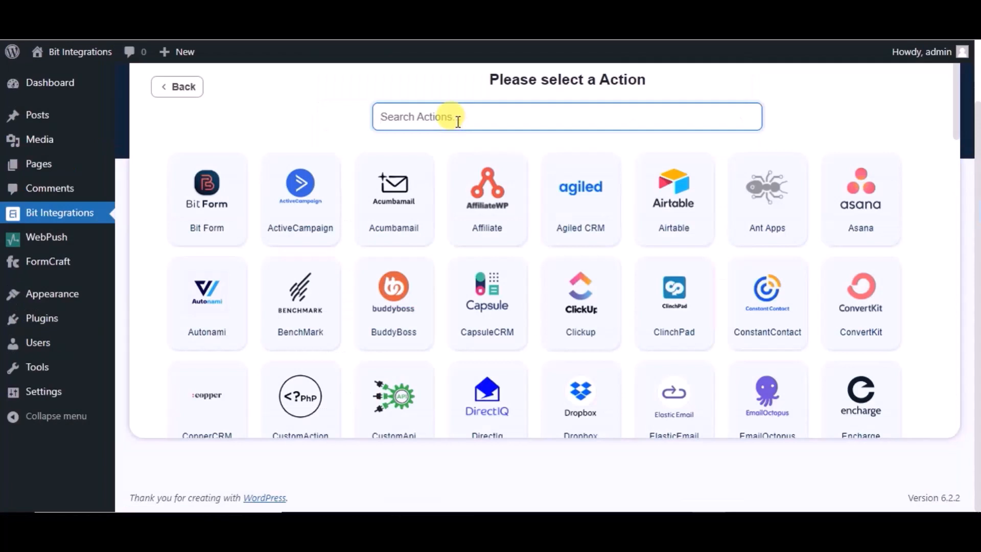
type("send")
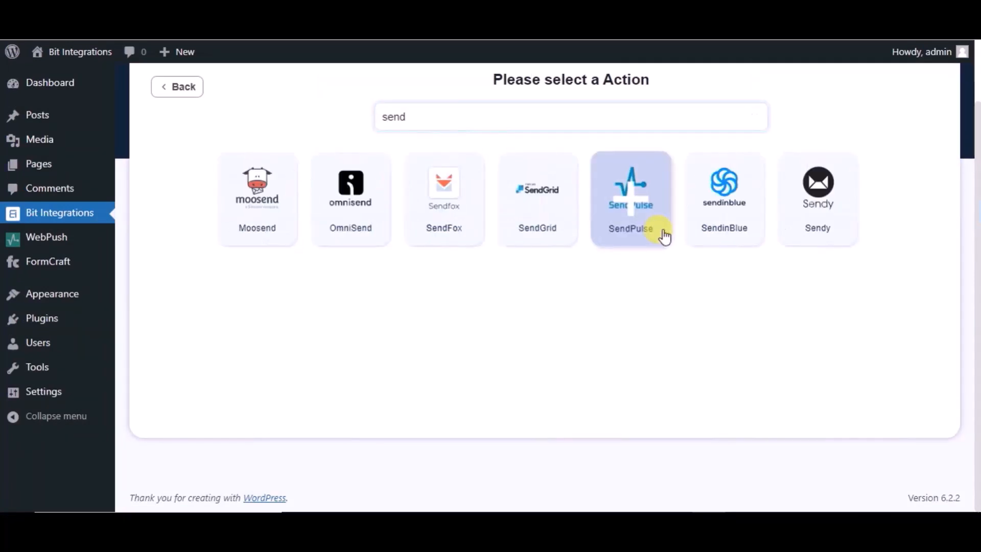
left_click(664, 236)
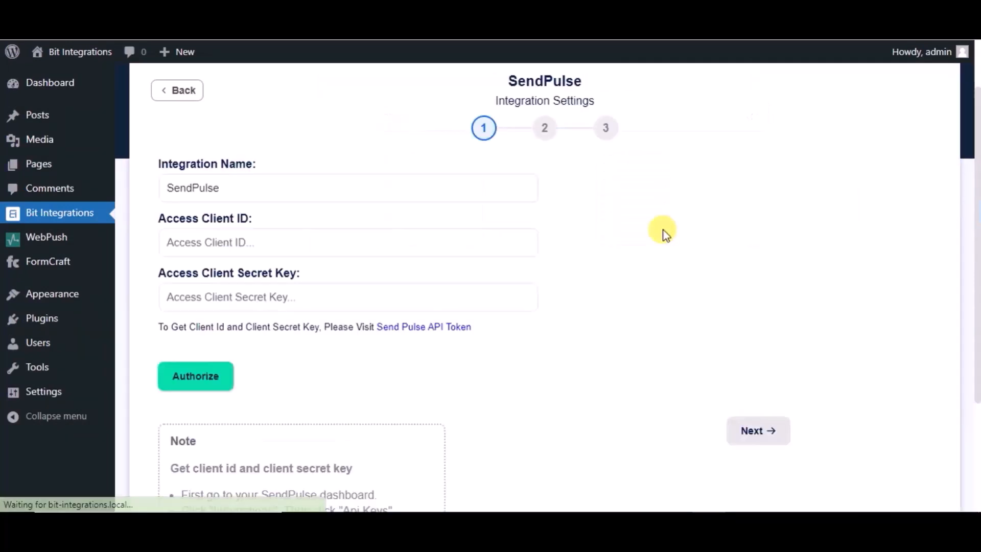
Step: Name the integration 'Bit Integrations' and paste the SendPulse API client ID
triple_click(274, 183)
type("Bit Integrations")
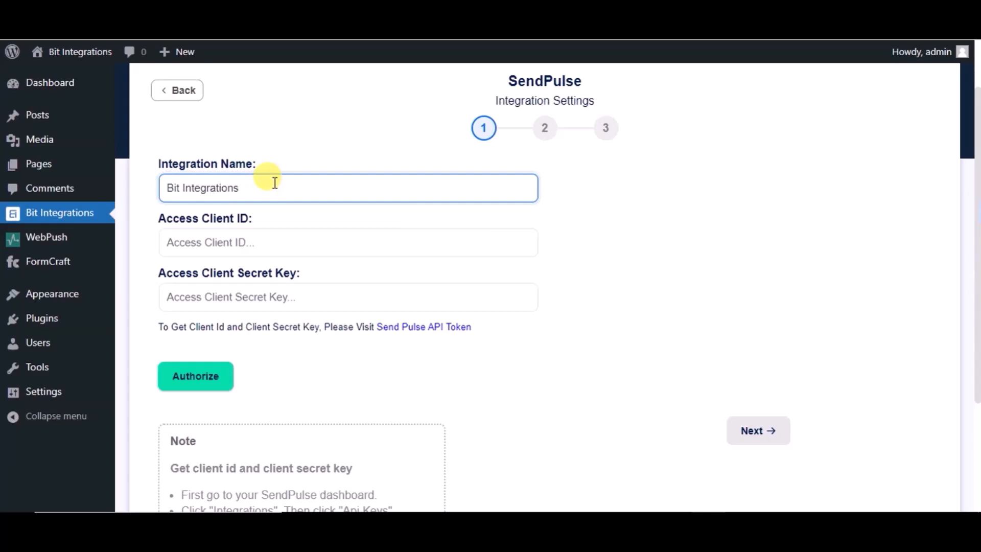
left_click(273, 248)
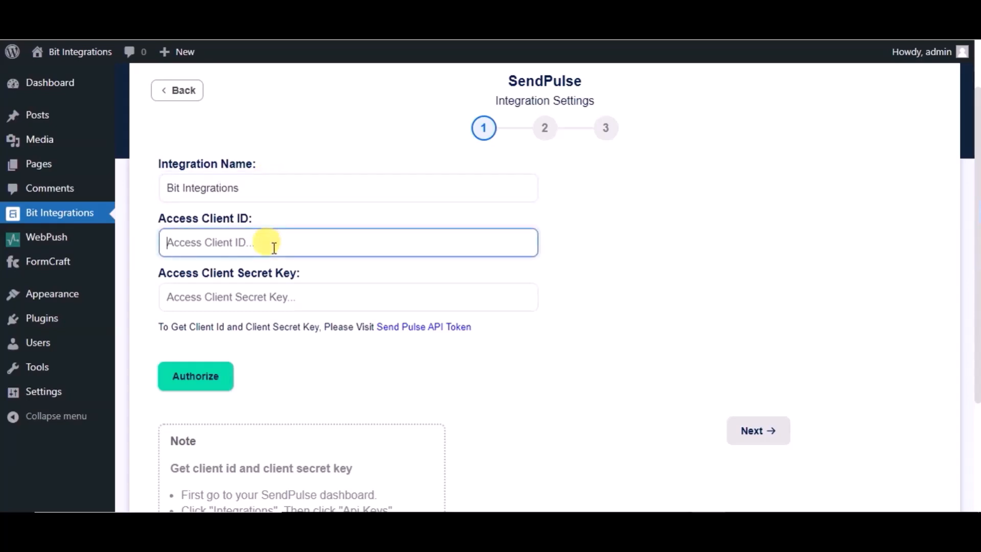
left_click(424, 333)
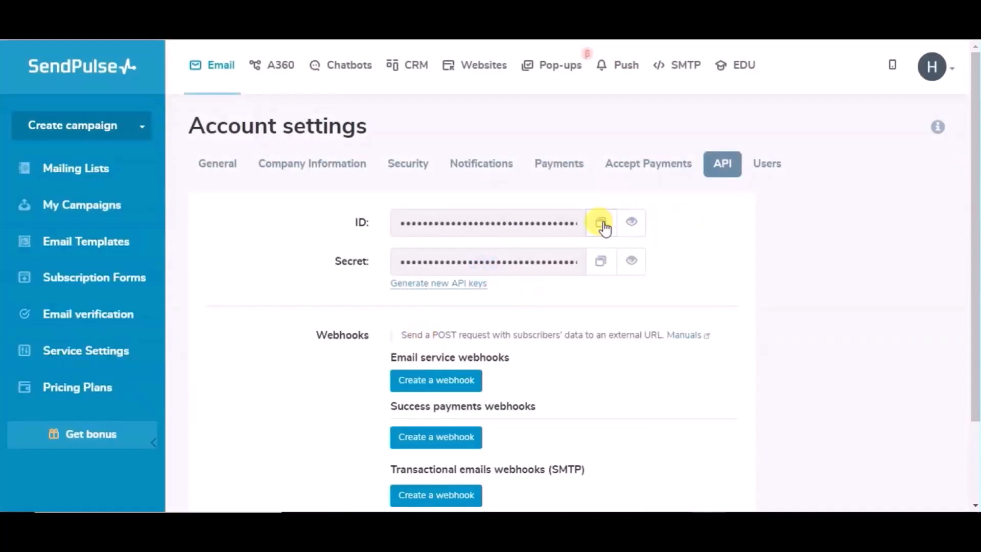
left_click(600, 224)
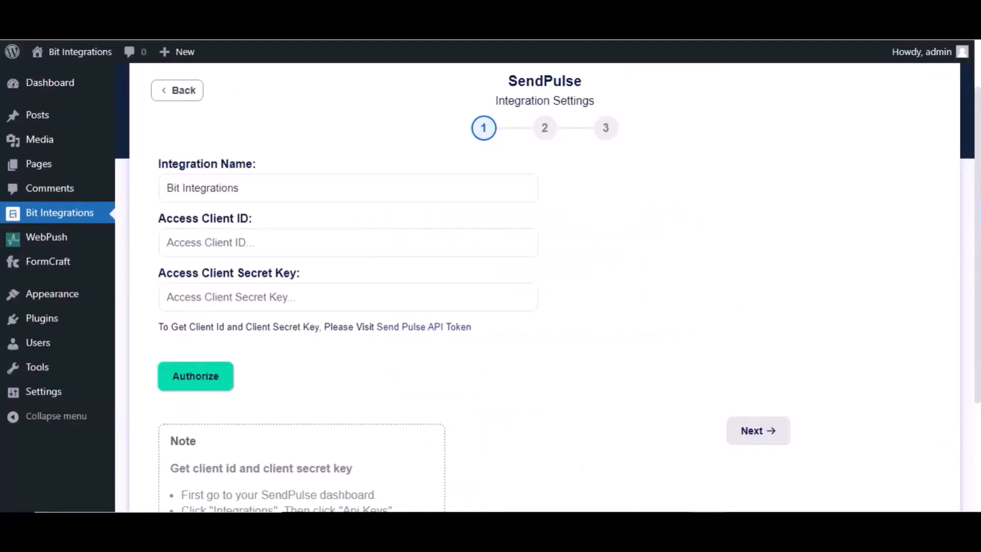
left_click(329, 247)
key("ctrl+v")
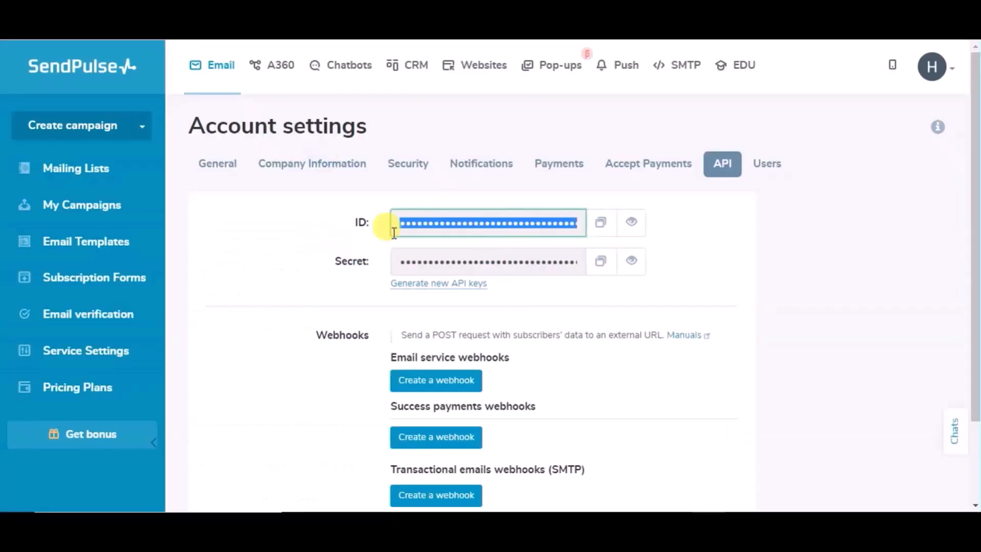
Step: Paste the SendPulse API client secret and authorize the connection
left_click(595, 261)
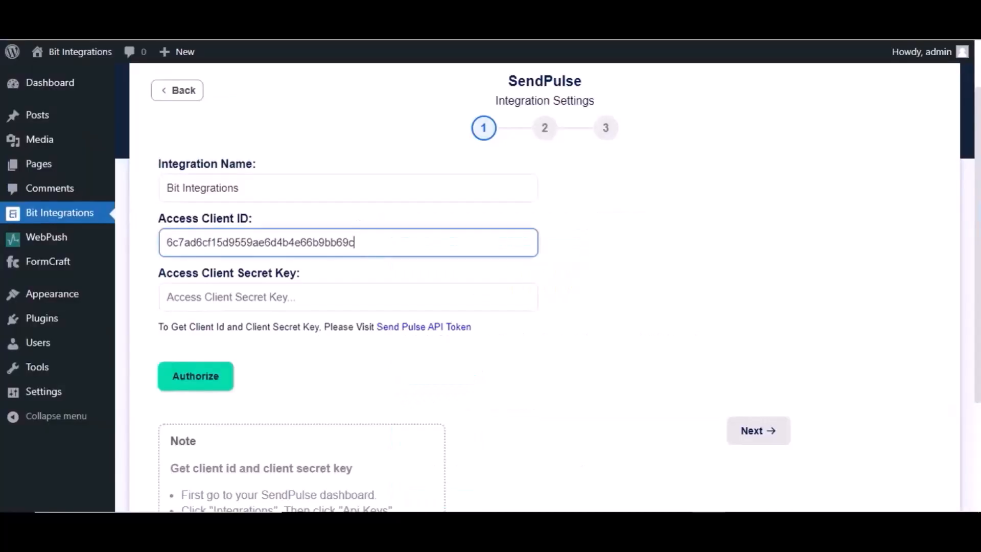
left_click(214, 296)
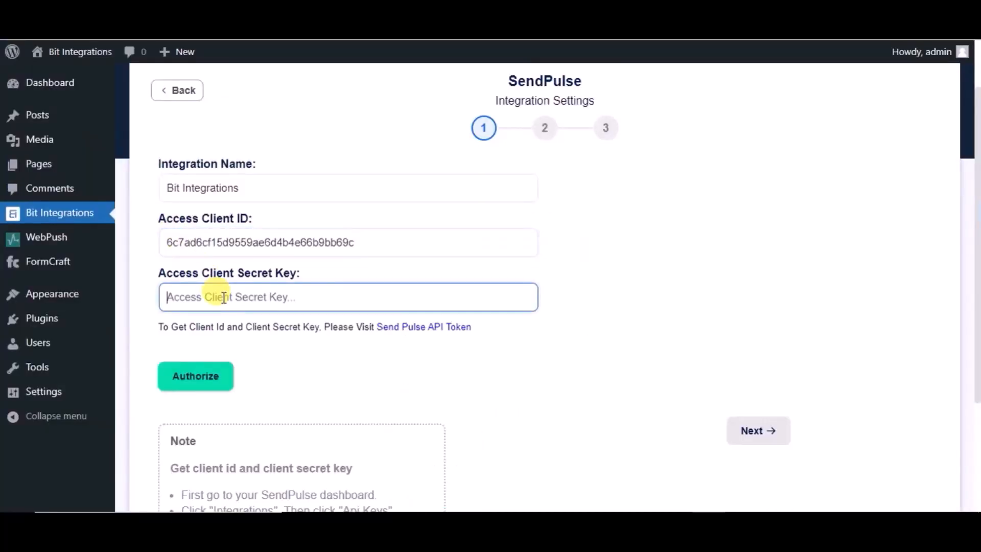
key("ctrl+v")
left_click(202, 375)
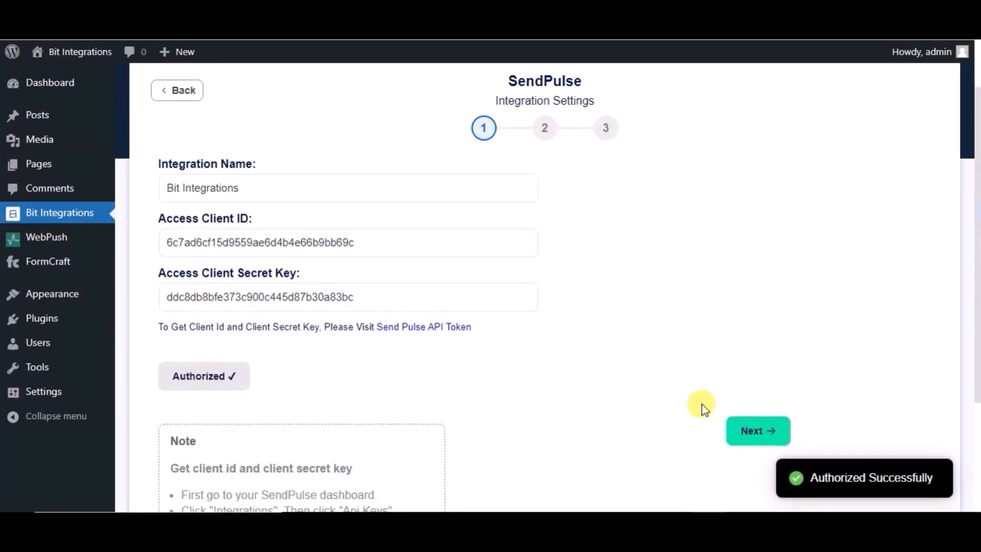
Step: Choose the 'My emails' list and map the form's Email field to SendPulse Email
left_click(746, 432)
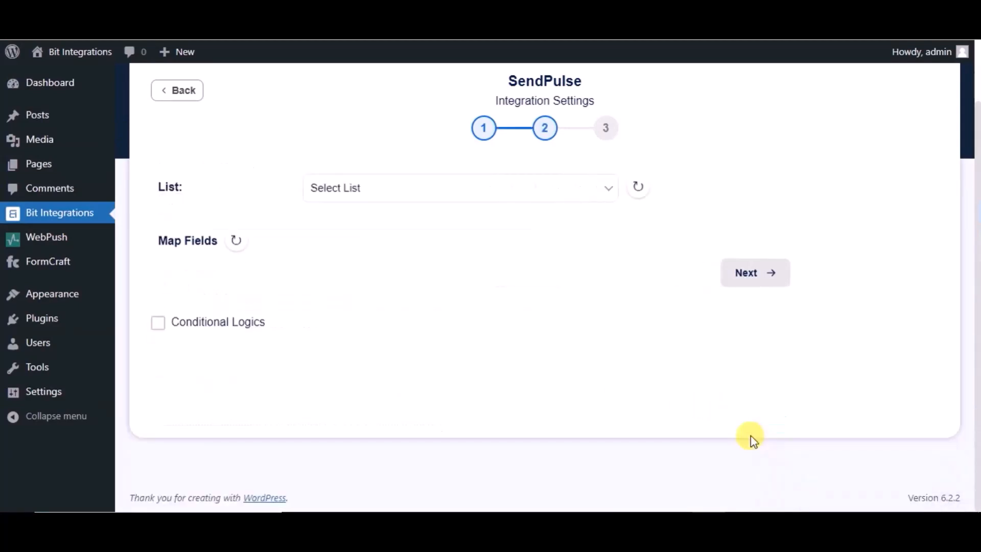
left_click(490, 186)
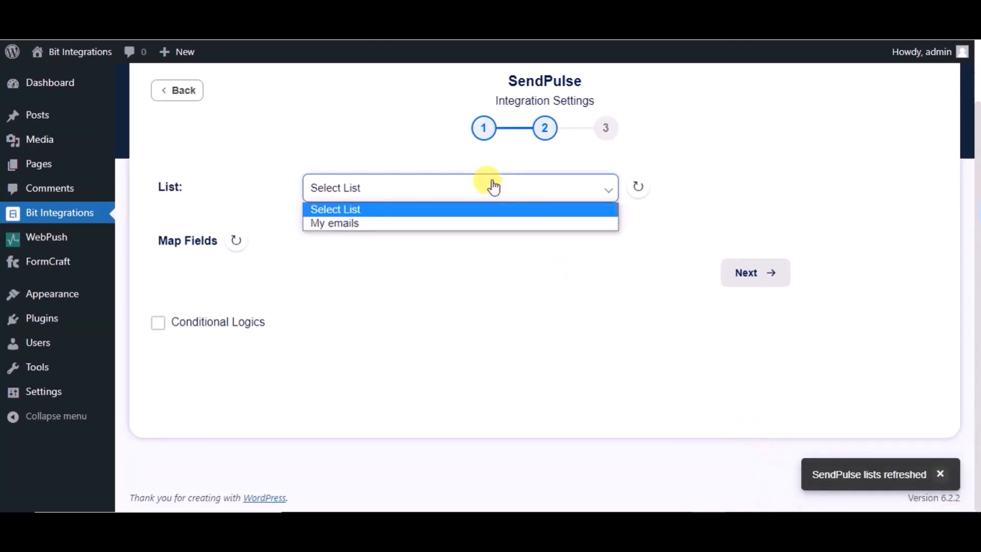
left_click(415, 219)
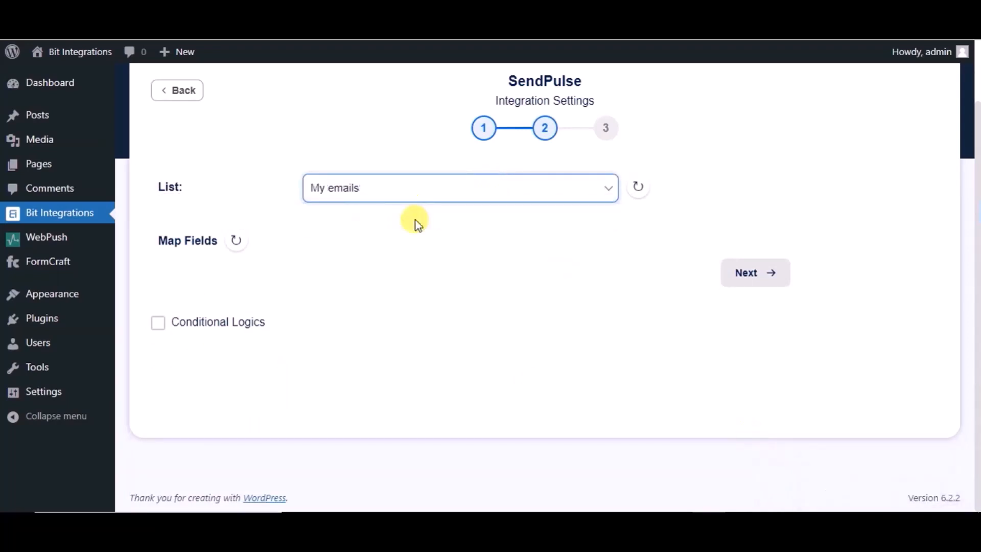
left_click(349, 301)
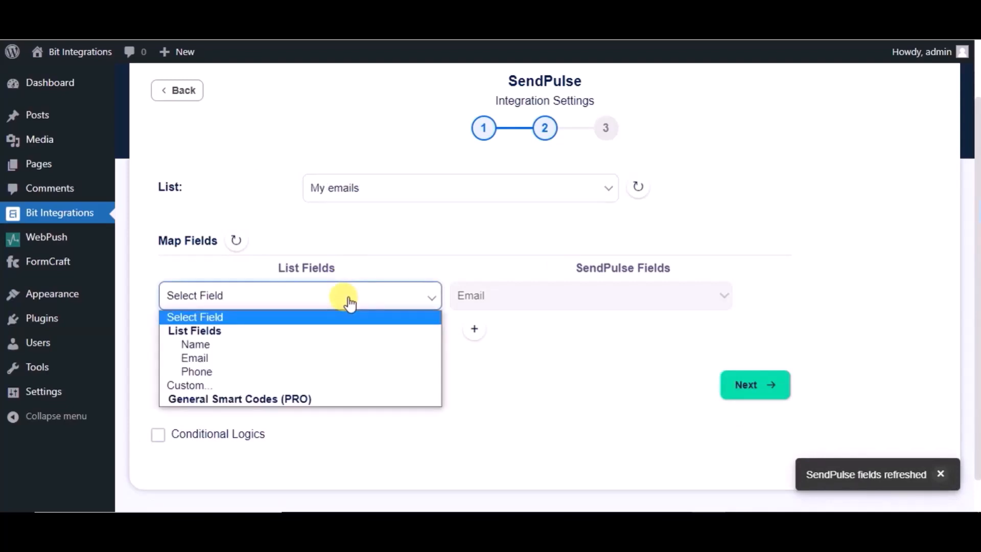
left_click(241, 360)
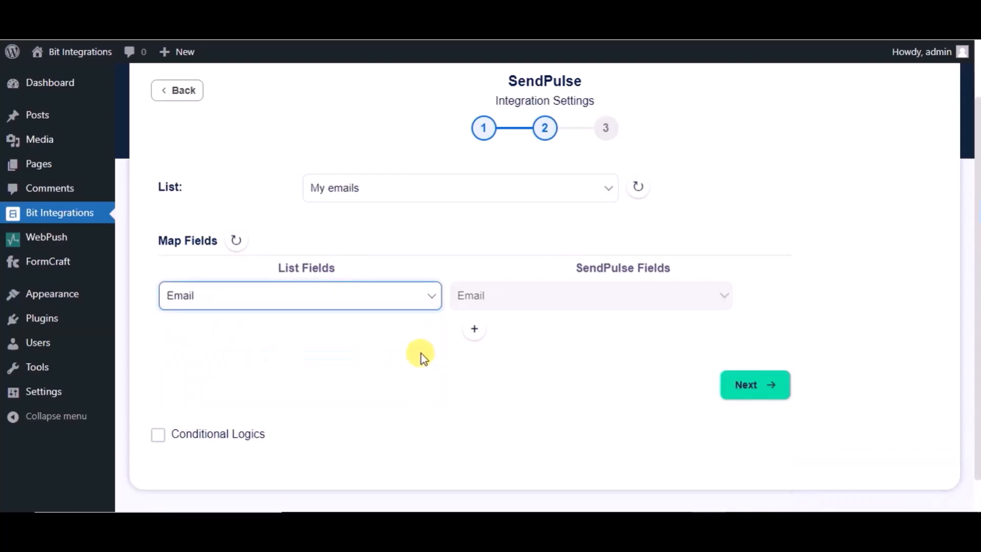
Step: Add mapping rows pairing the form's Name with Name and Phone with Phone
left_click(474, 337)
left_click(514, 332)
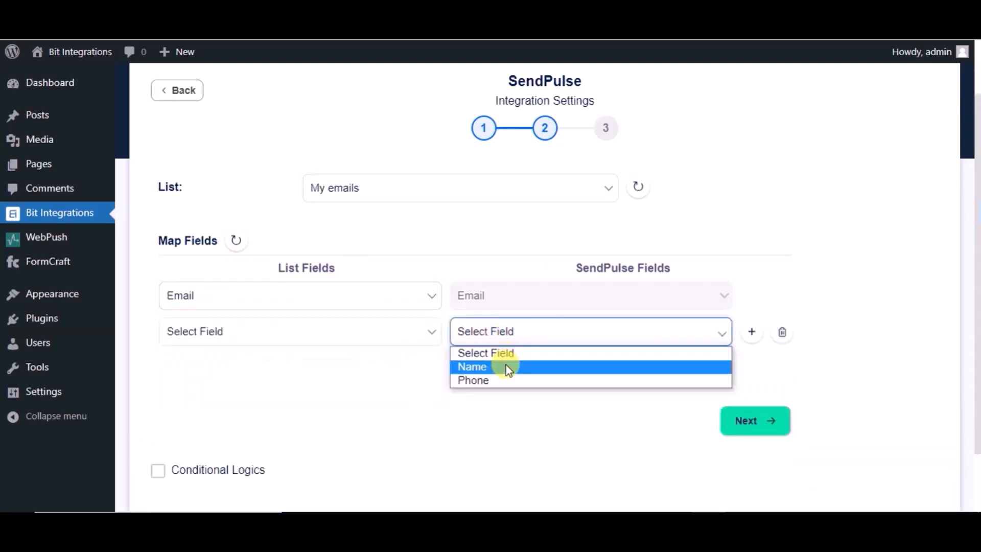
left_click(506, 366)
left_click(396, 329)
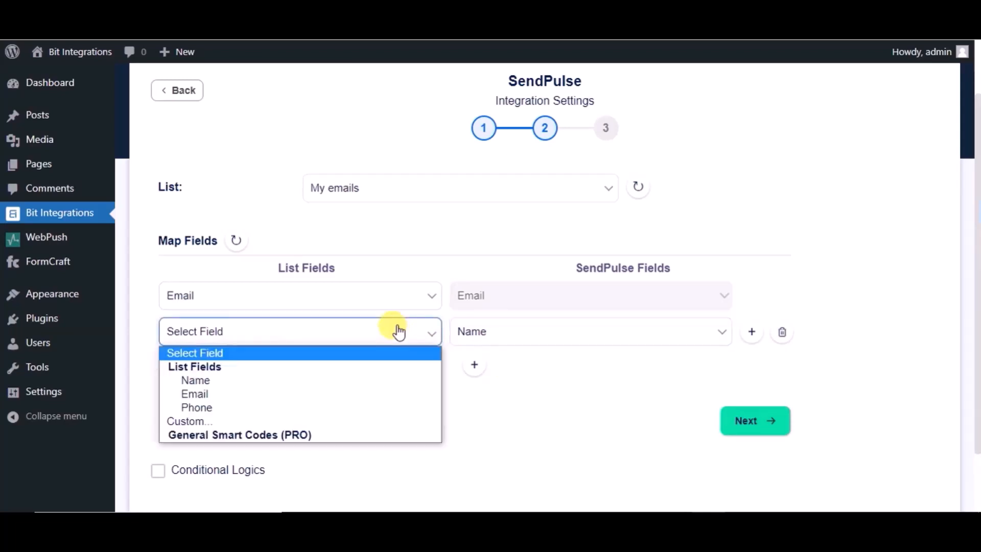
left_click(244, 387)
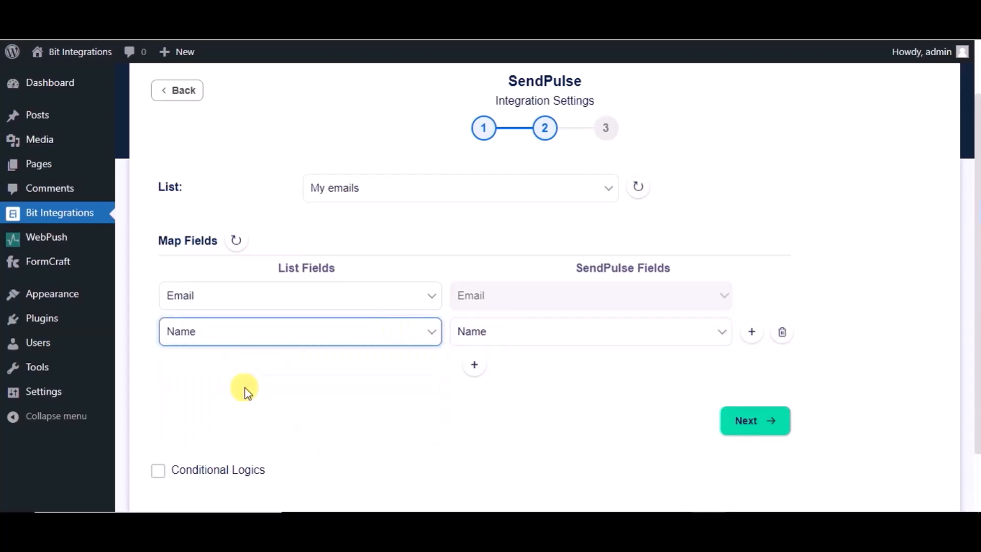
left_click(473, 368)
left_click(504, 373)
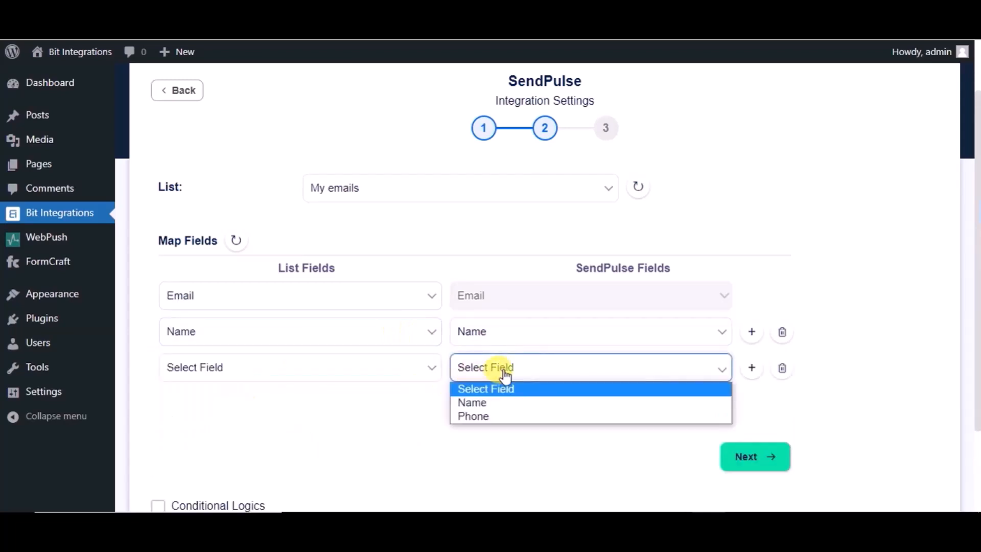
left_click(493, 415)
left_click(422, 378)
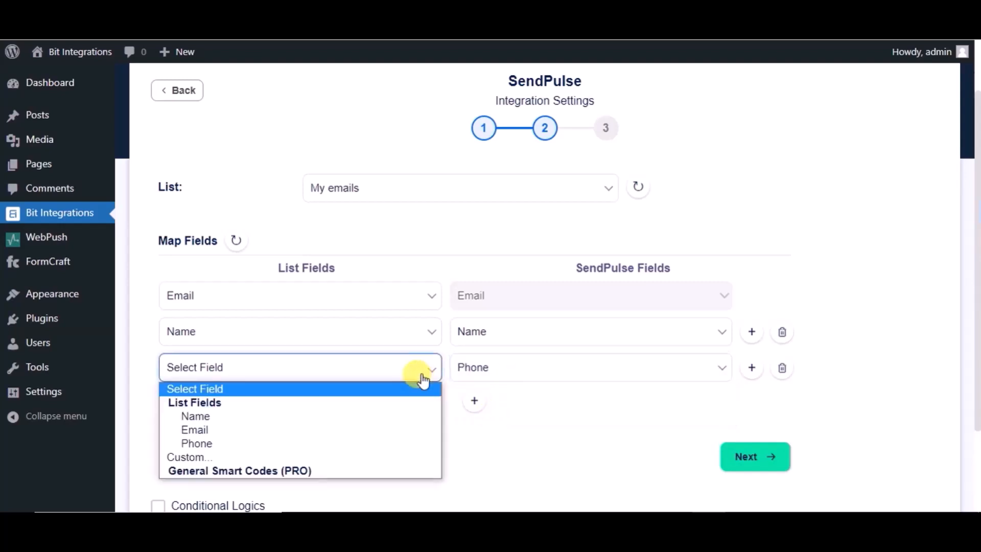
left_click(268, 443)
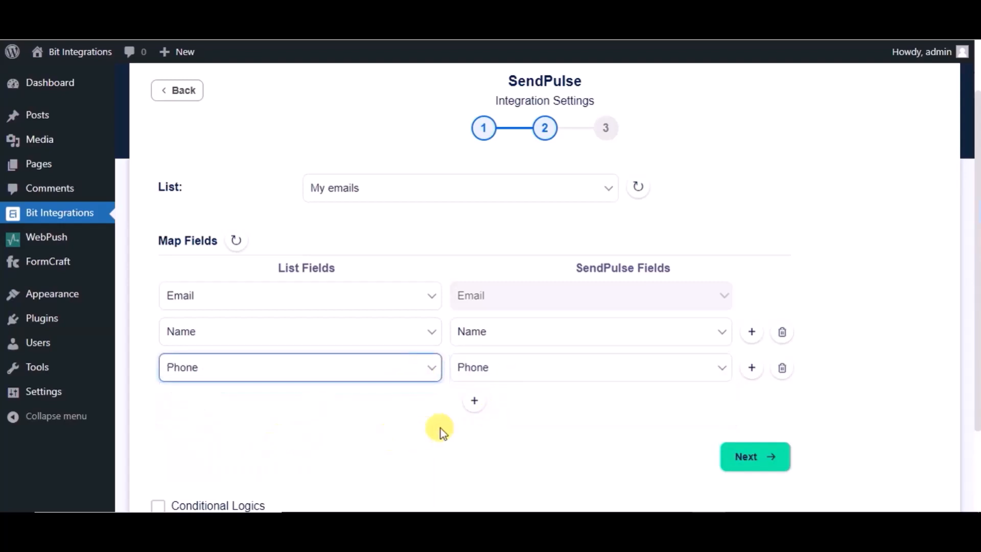
Step: Proceed to the final step and finish and save the integration
scroll(440, 428, "down", 1)
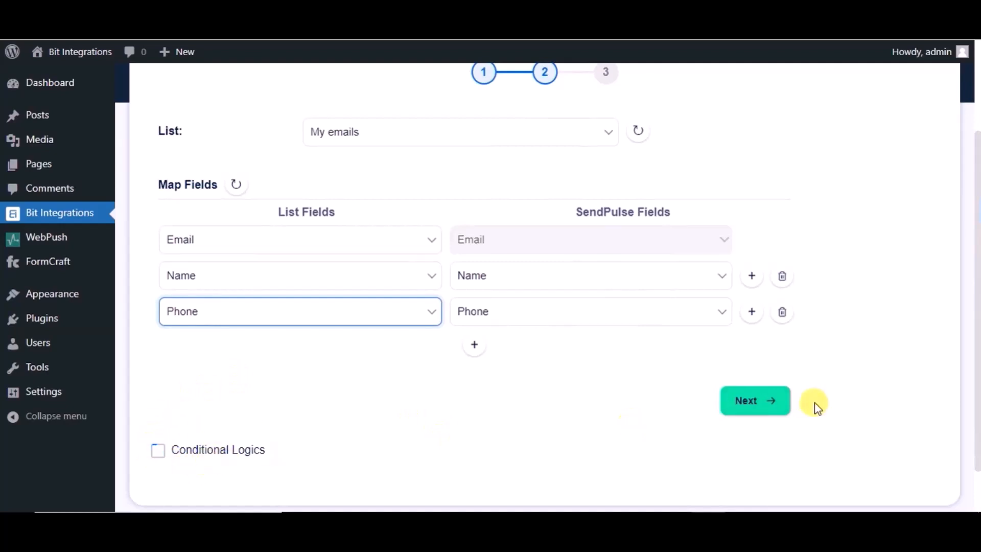
left_click(783, 403)
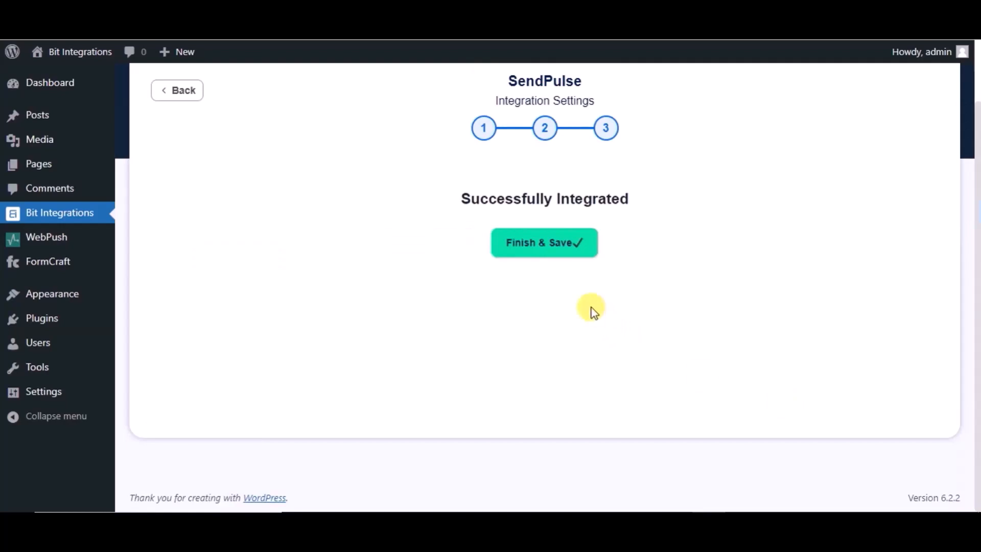
left_click(547, 252)
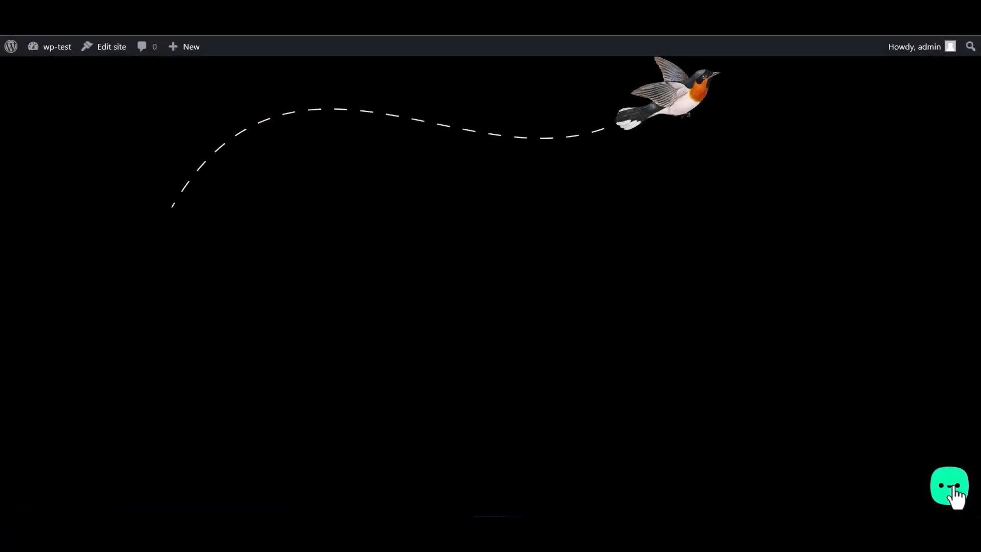
Step: Submit the widget's Bit Integrations form with name 'Bit Integrations', an email and a phone number
left_click(953, 489)
left_click(887, 444)
left_click(815, 332)
type("Bit Integrations")
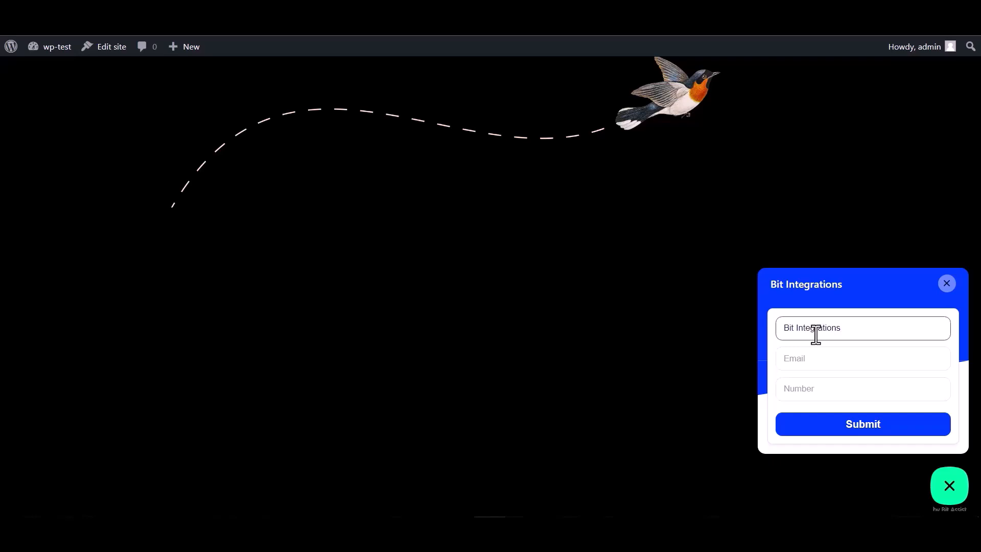
left_click(822, 354)
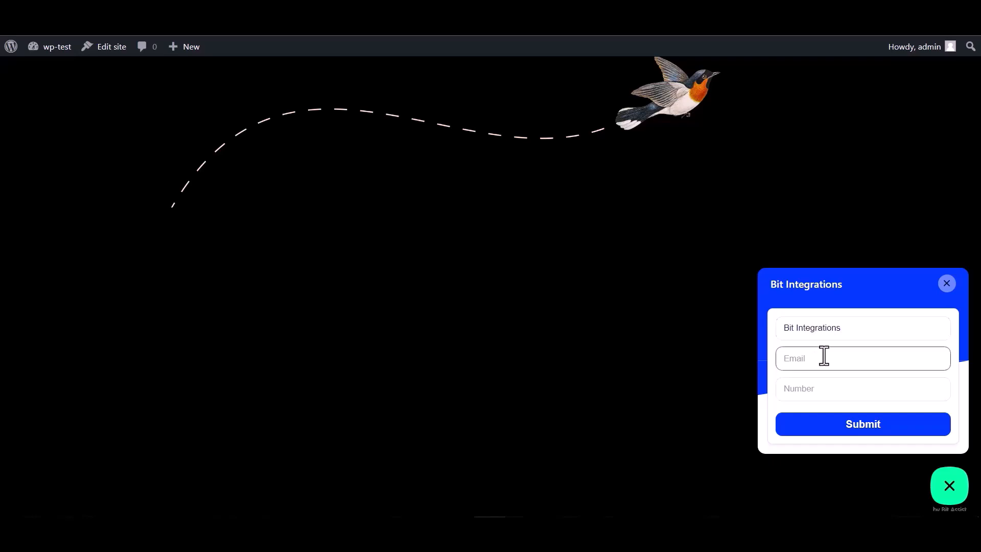
left_click(809, 385)
type("444555666")
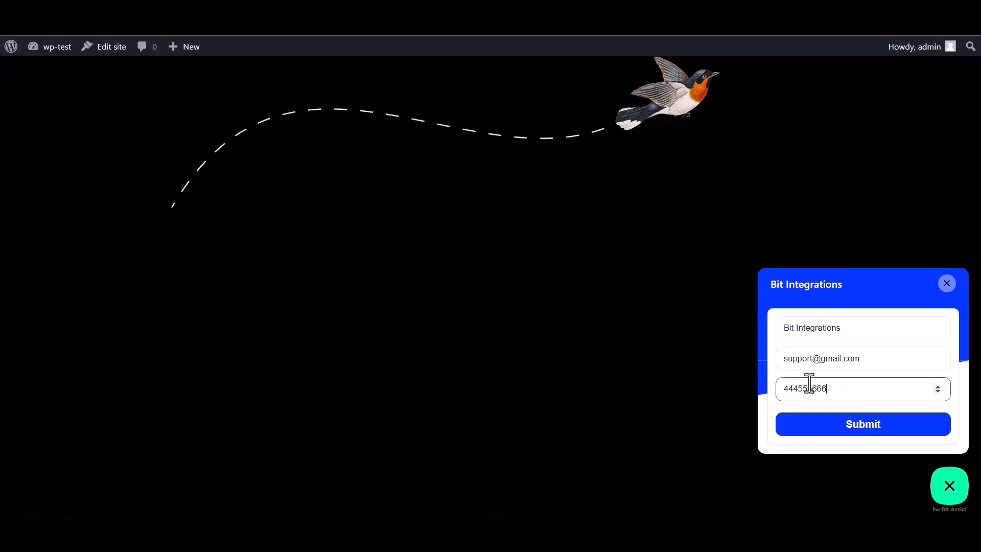
left_click(866, 432)
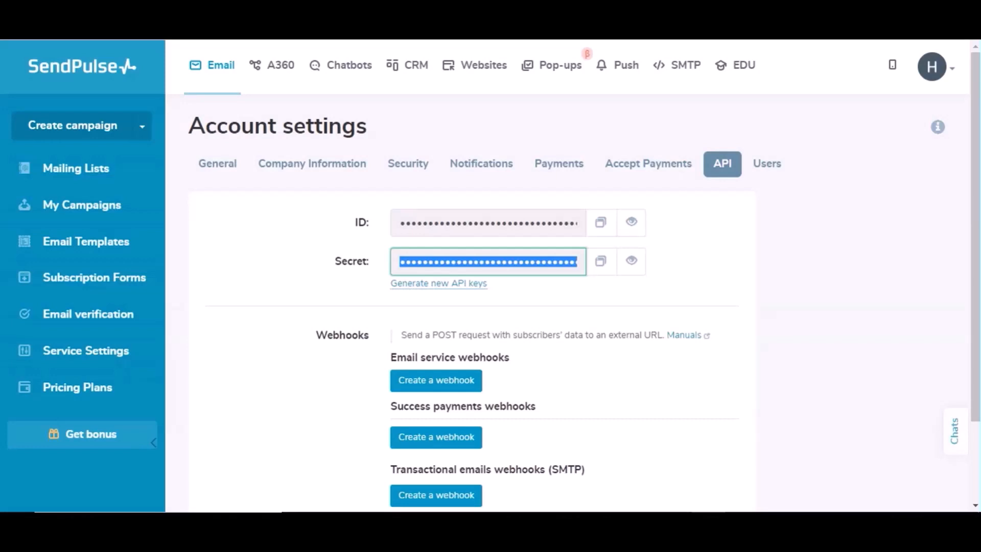
Step: Open SendPulse's 'My emails' mailing list and scroll to the new Bit Integrations contact
left_click(77, 168)
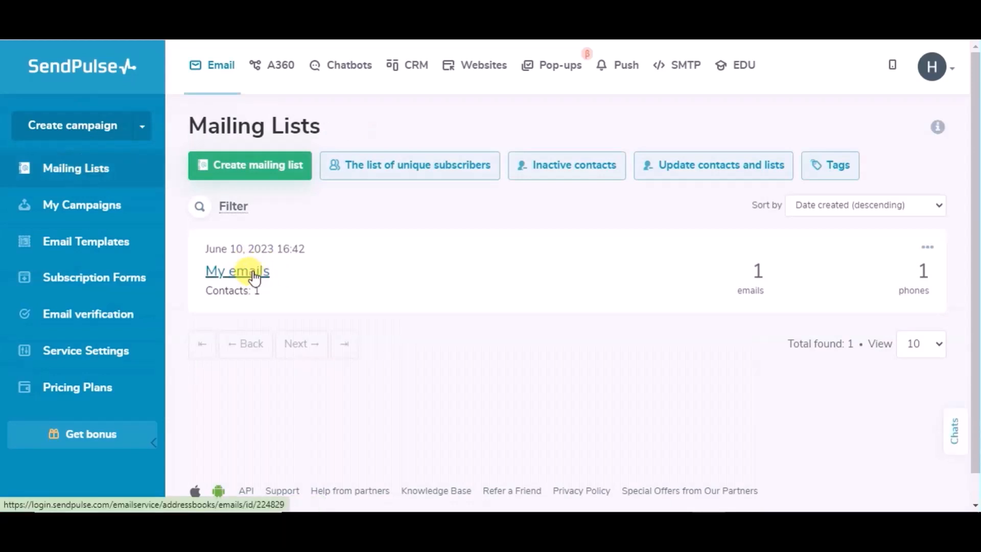
left_click(238, 279)
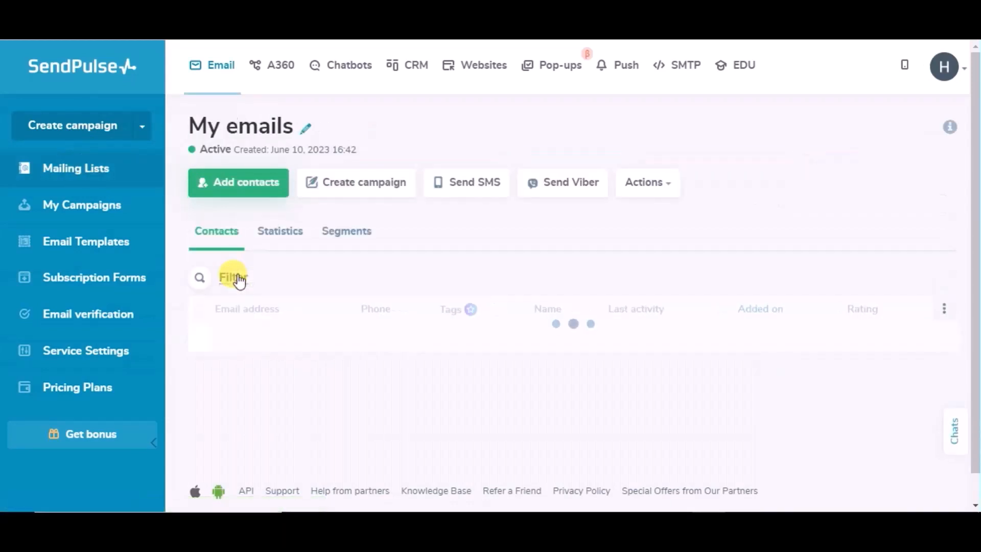
scroll(323, 285, "down", 1)
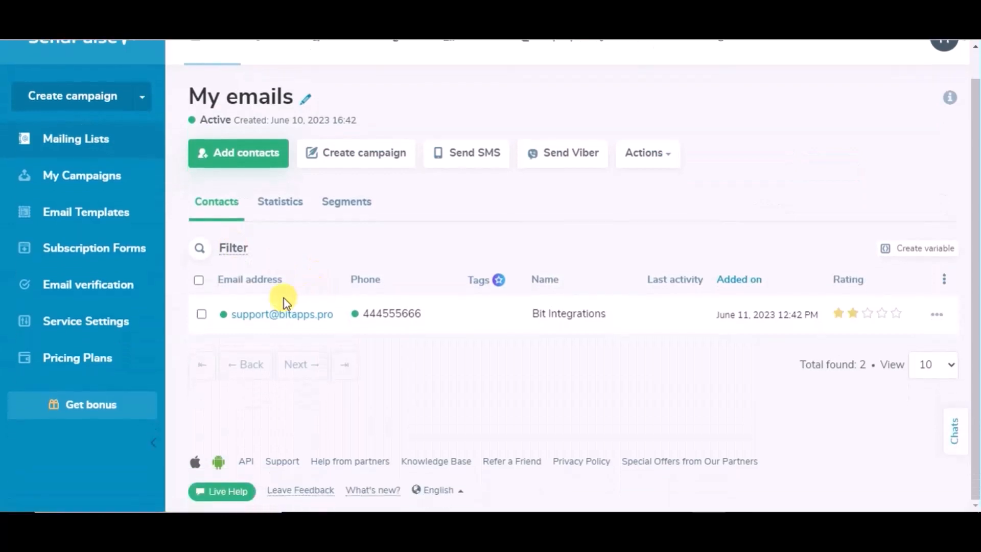